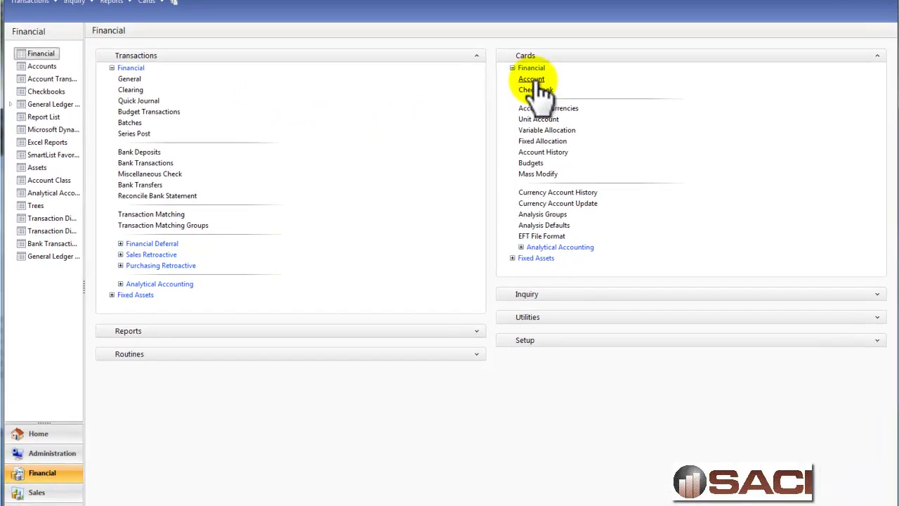
# Step: Open account 000-1100-00, Cash - Operating Account, in Account Maintenance
pyautogui.click(532, 79)
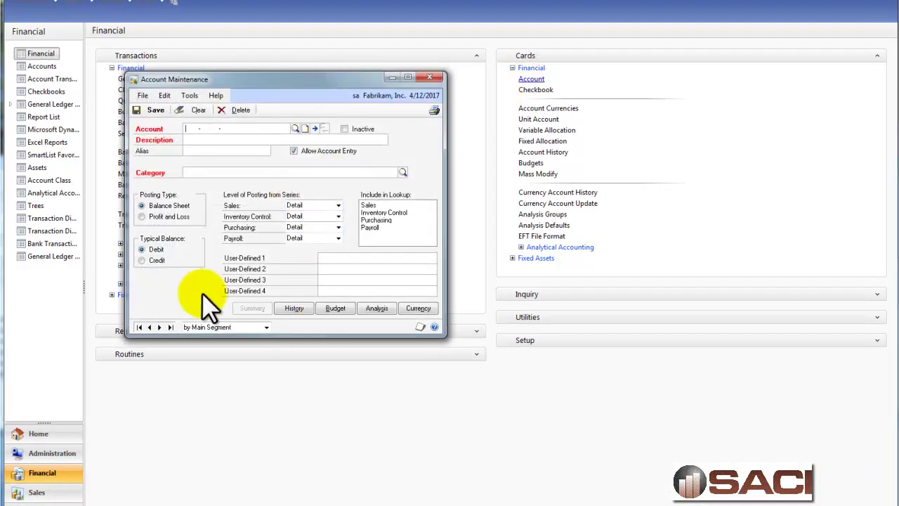
pyautogui.click(296, 128)
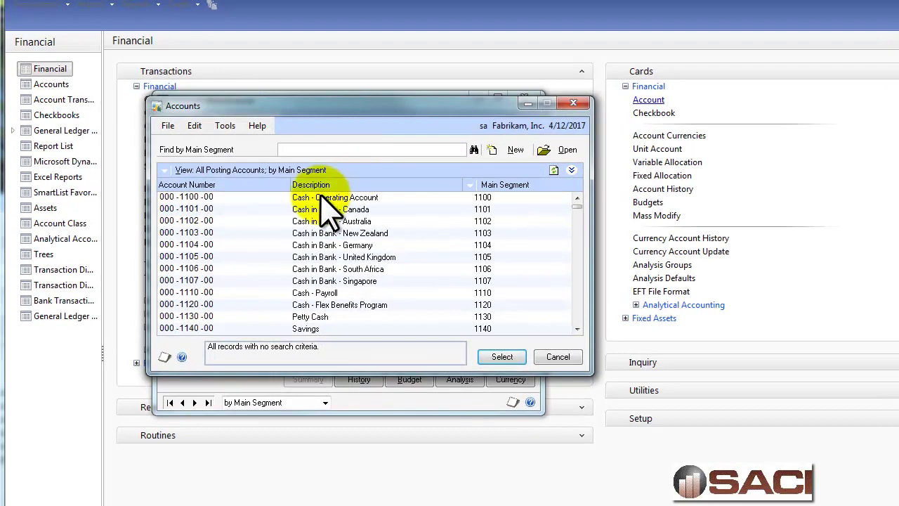
pyautogui.doubleClick(321, 199)
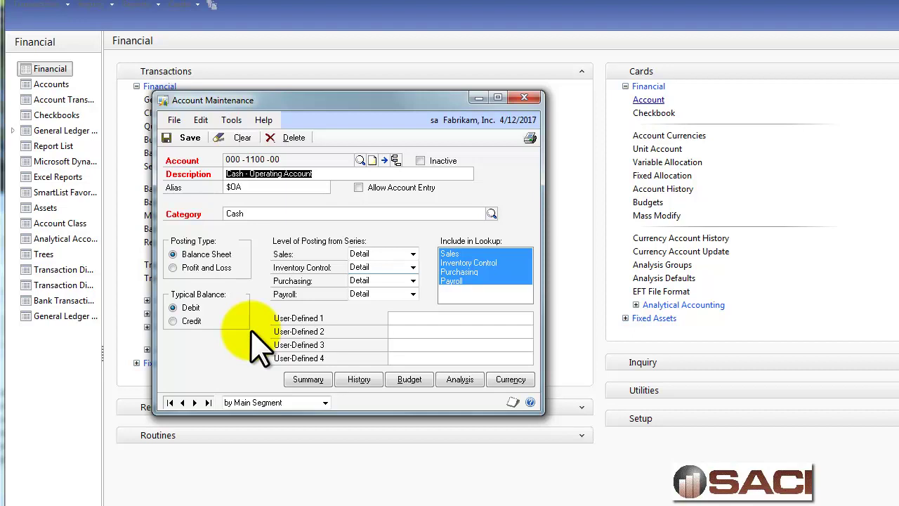
pyautogui.click(492, 214)
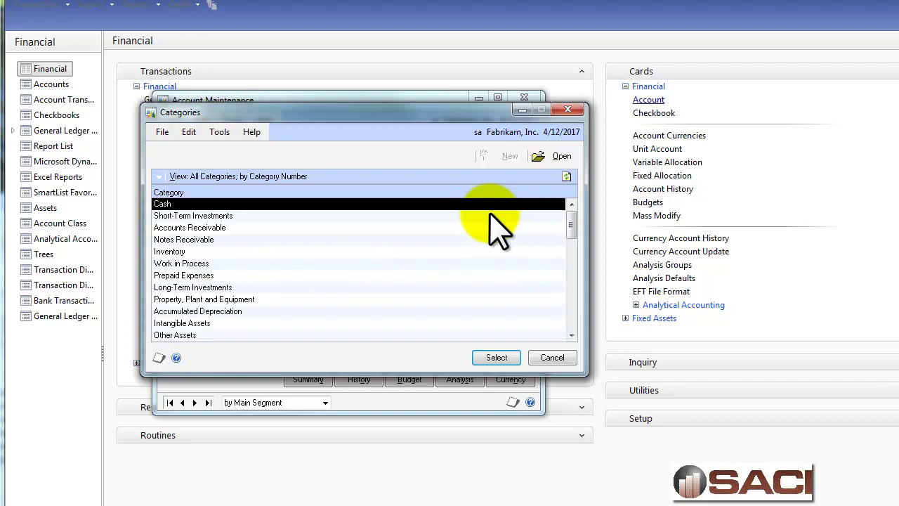
pyautogui.click(553, 356)
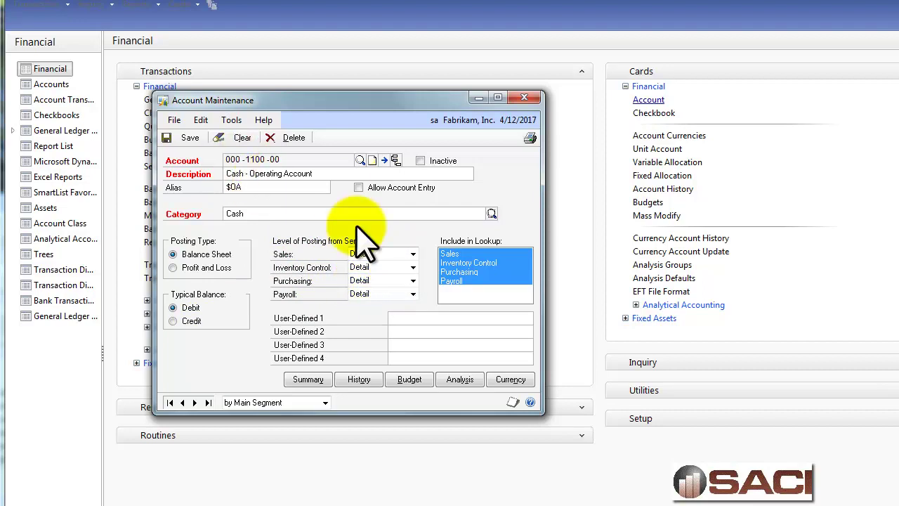
pyautogui.click(413, 280)
pyautogui.click(376, 301)
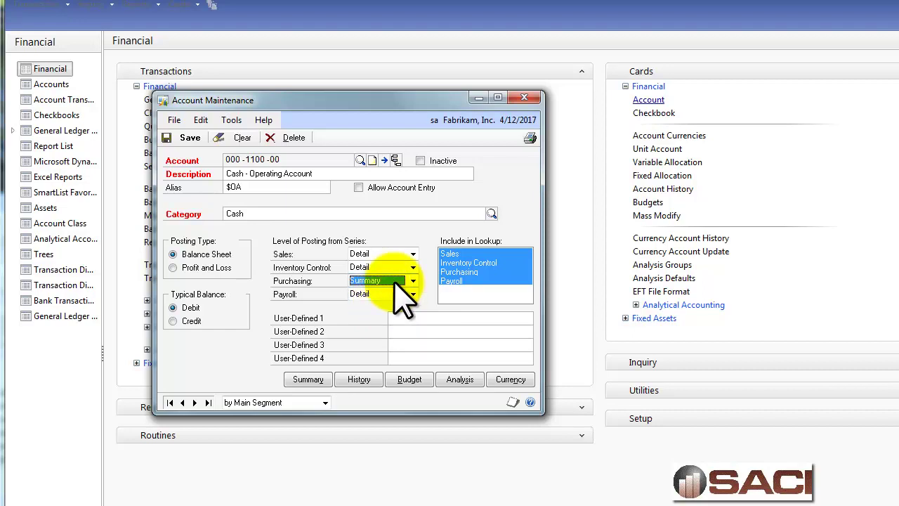
pyautogui.click(398, 281)
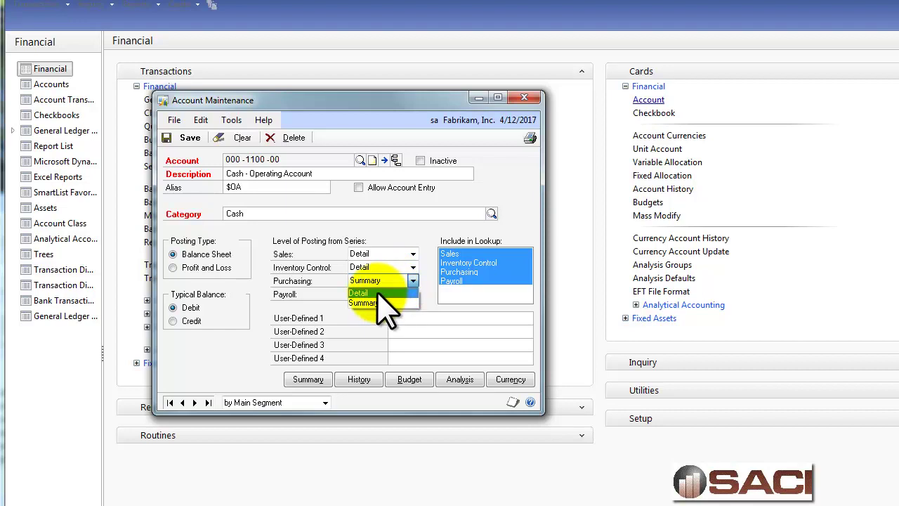
pyautogui.click(373, 293)
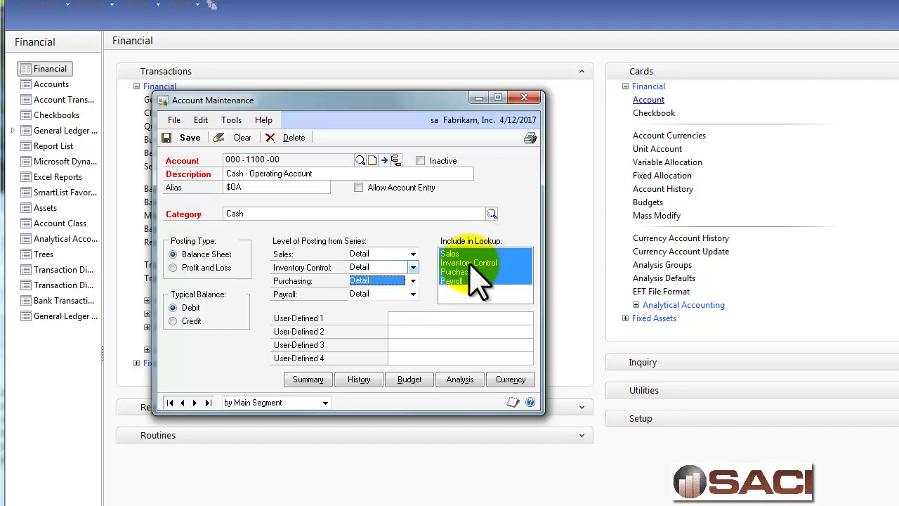
# Step: Find 5650 in the lookup, load 300-5650-00 Sales-Pantry Expense, and save the previous account
pyautogui.click(359, 160)
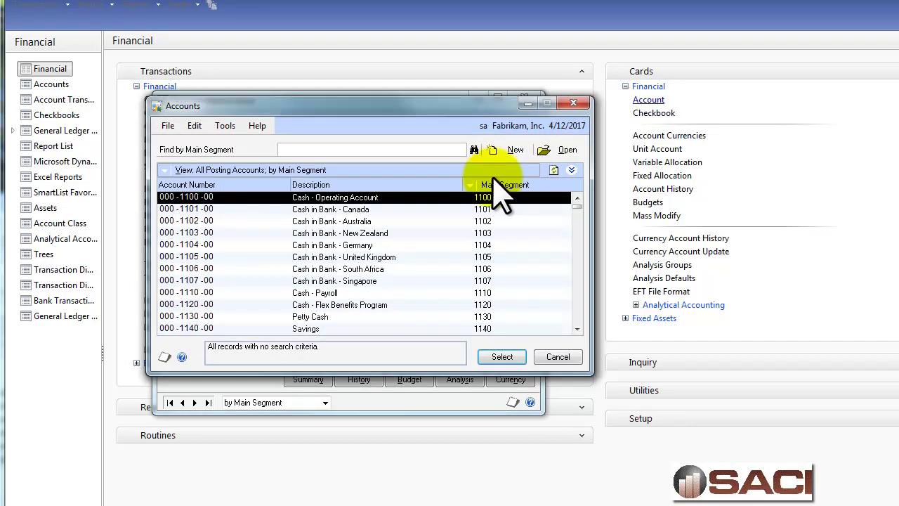
pyautogui.write('5650')
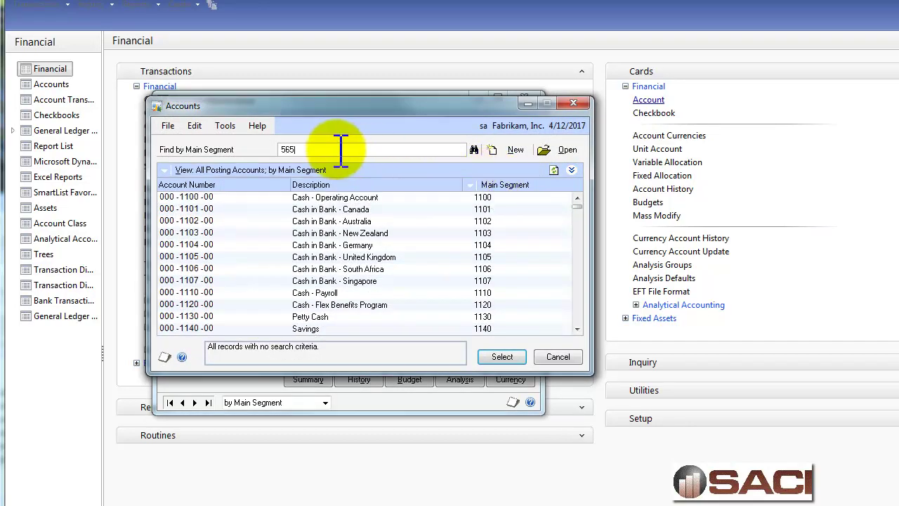
pyautogui.doubleClick(213, 220)
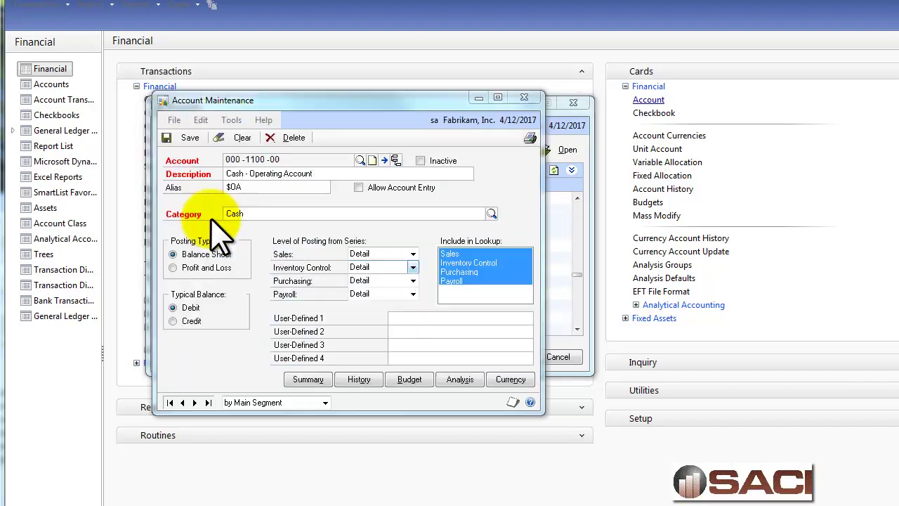
pyautogui.click(425, 403)
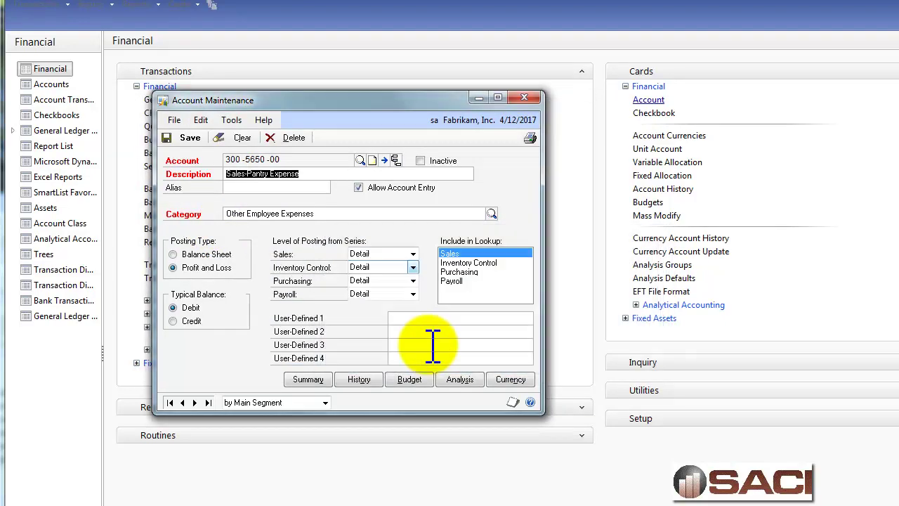
# Step: Clear Sales, Purchasing and Payroll from Sales-Pantry Expense's Include in Lookup list and save
pyautogui.click(467, 272)
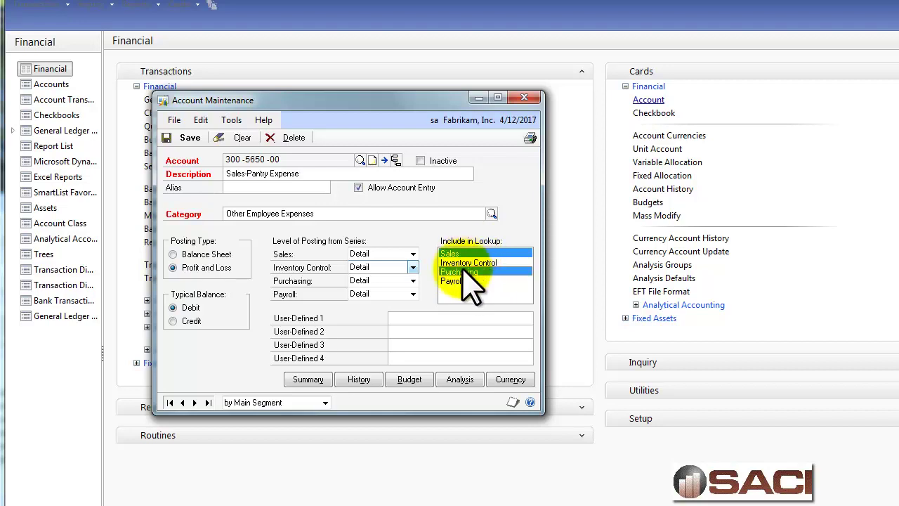
pyautogui.click(462, 279)
pyautogui.click(463, 280)
pyautogui.click(467, 272)
pyautogui.click(468, 254)
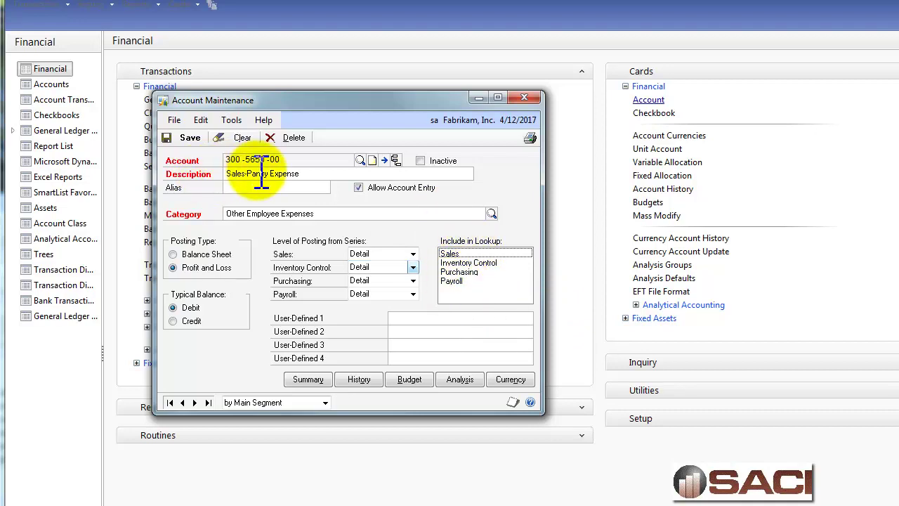
pyautogui.click(190, 138)
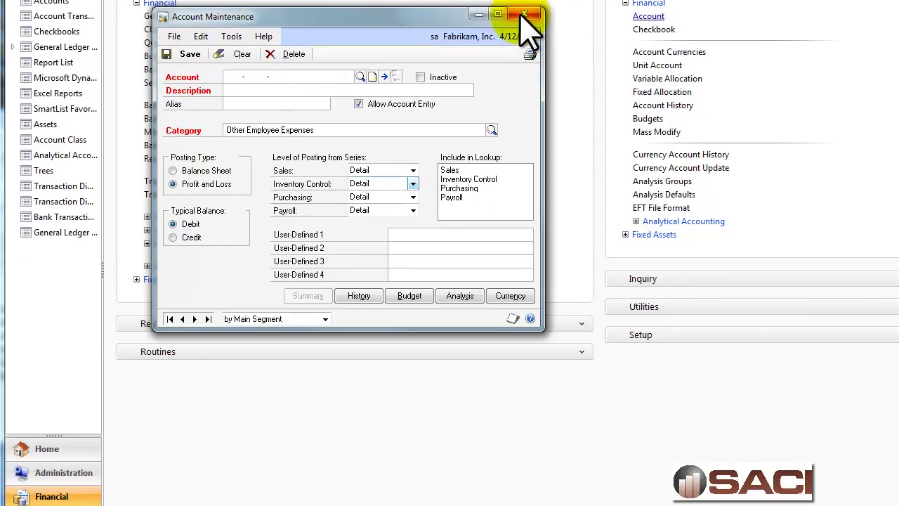
# Step: Open the Account lookup from the $40 payables credit memo's distributions
pyautogui.click(524, 98)
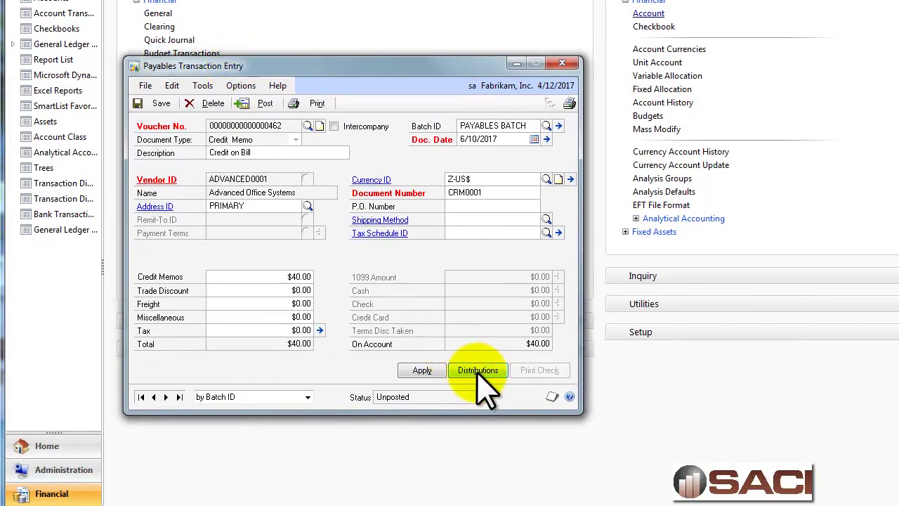
pyautogui.click(478, 373)
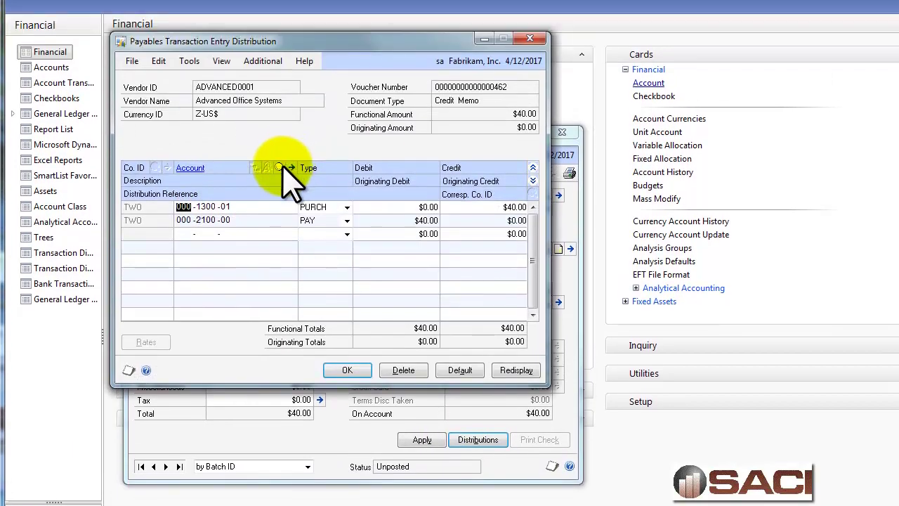
pyautogui.click(279, 102)
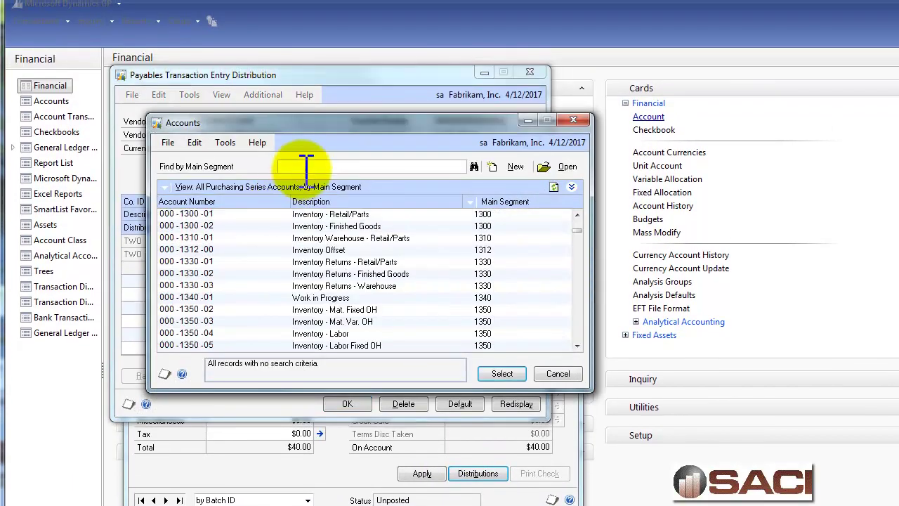
# Step: Search 5650 in the Purchasing Series accounts view, then again under All Accounts
pyautogui.write('5650')
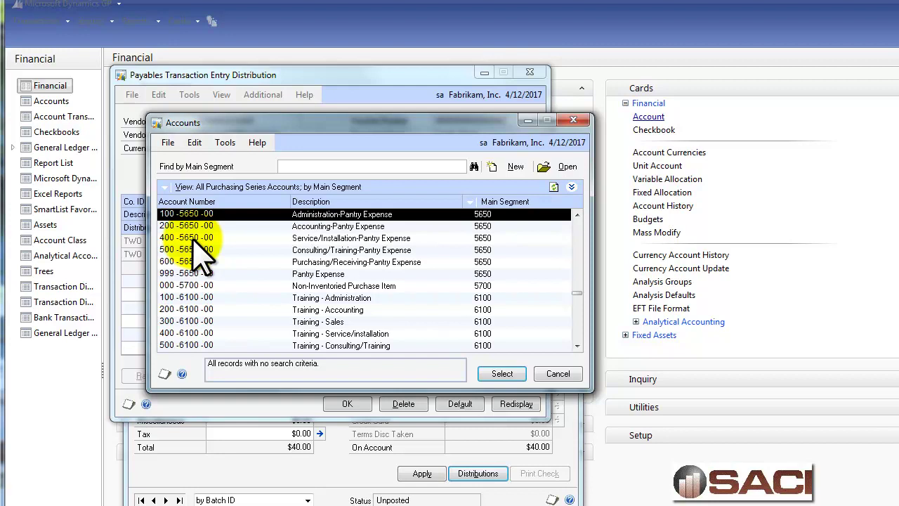
pyautogui.click(164, 187)
pyautogui.click(179, 203)
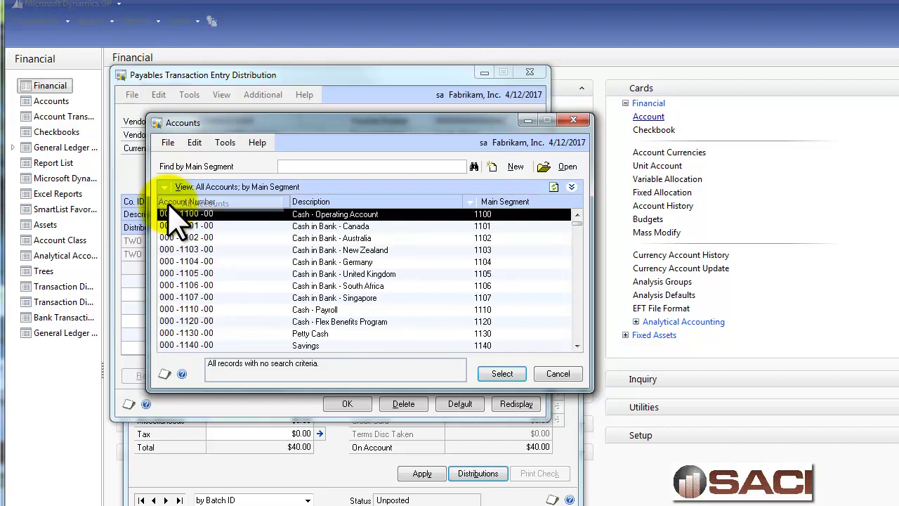
pyautogui.write('5650')
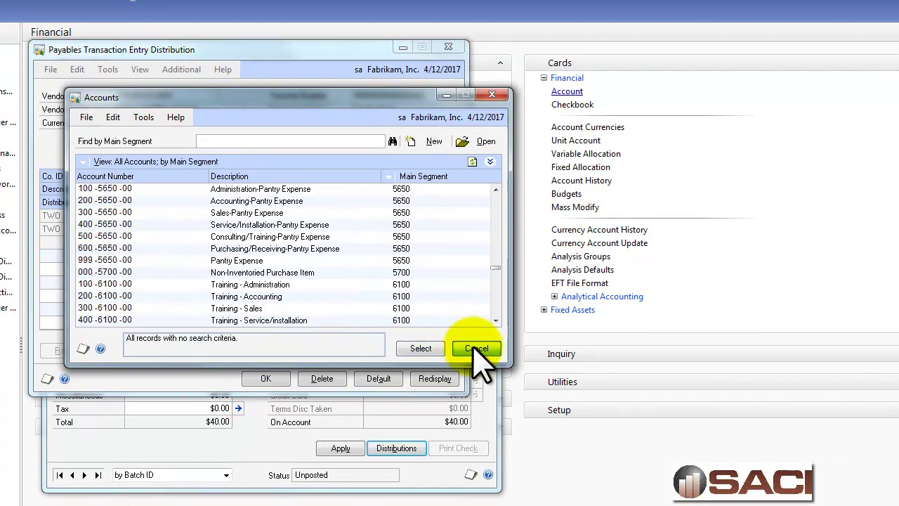
# Step: Cancel the lookup, accept the distributions, and close Payables Transaction Entry
pyautogui.click(467, 351)
pyautogui.click(278, 379)
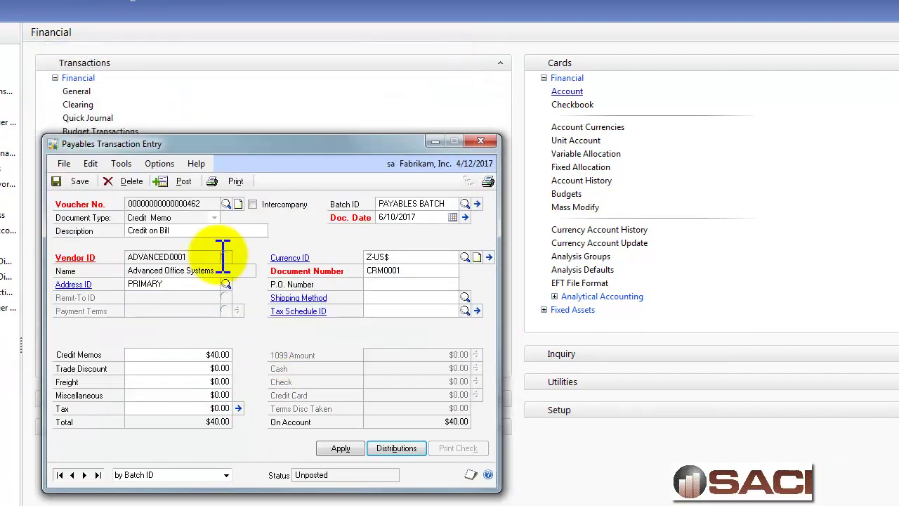
pyautogui.click(480, 141)
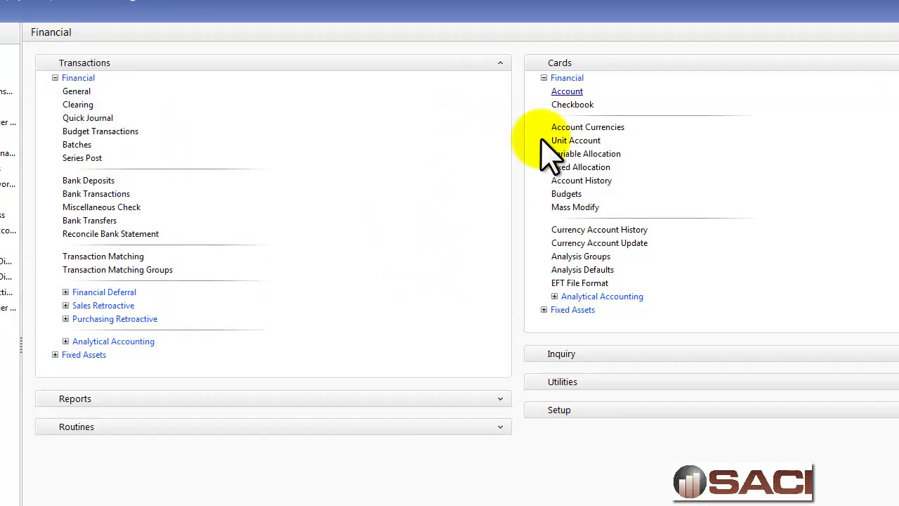
# Step: Create and save unit account 100-9020-00, Employee Count-Administration, alias EC-AD, 2 decimals
pyautogui.click(594, 141)
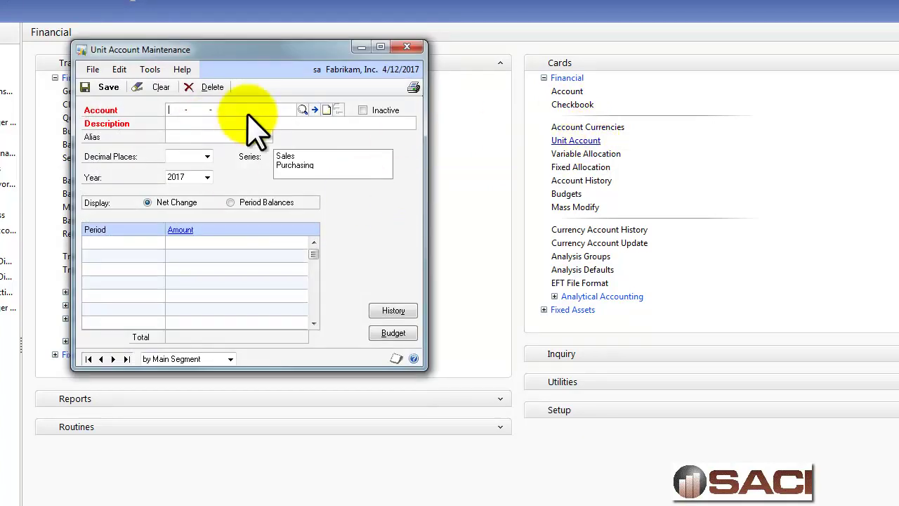
pyautogui.write('100902000')
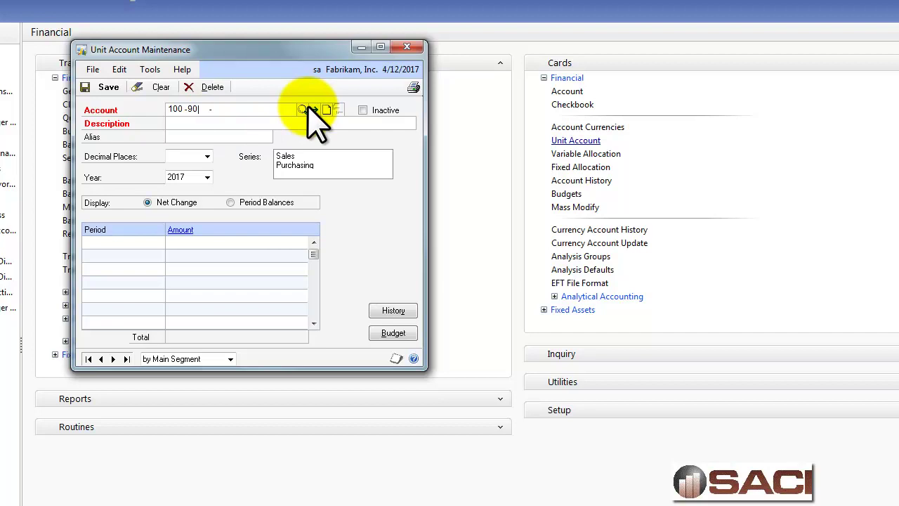
pyautogui.press('Tab')
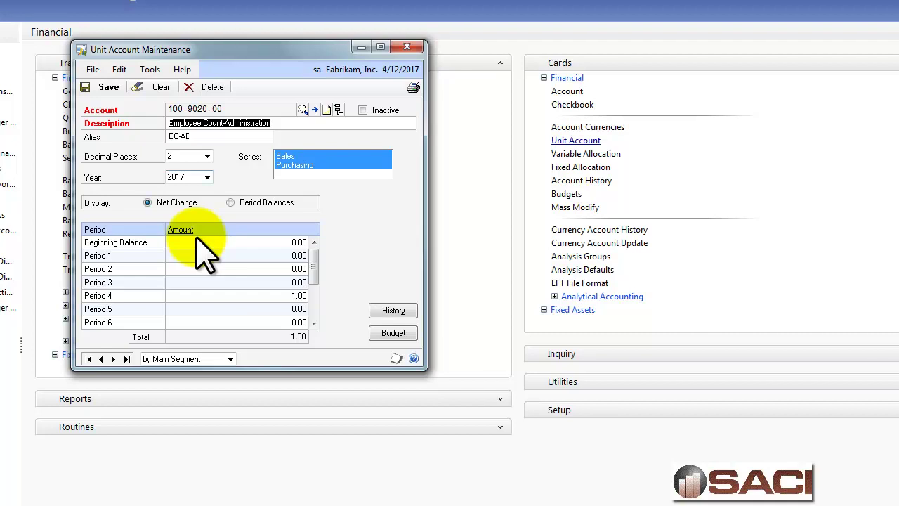
pyautogui.click(104, 88)
pyautogui.click(408, 47)
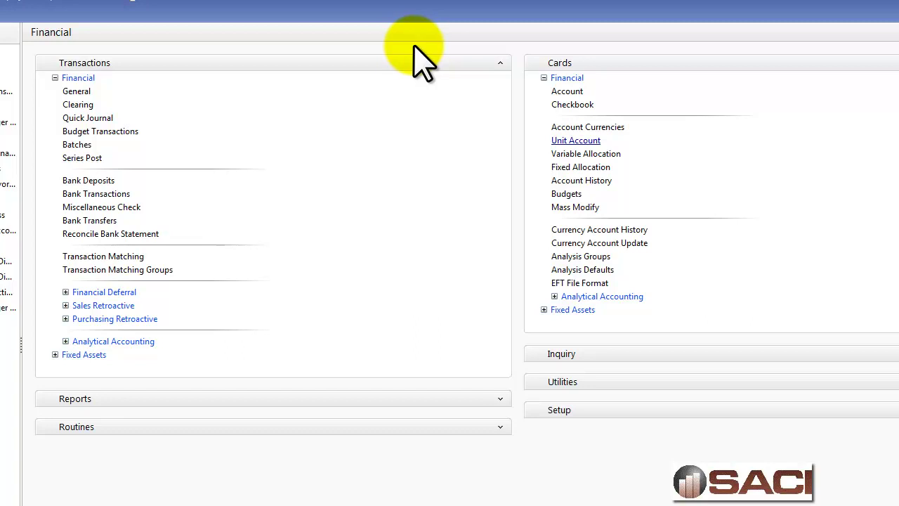
# Step: Enter a general journal entry with reference 'test' debiting 100-9020-00 by 35.00
pyautogui.click(79, 91)
pyautogui.press('Tab')
pyautogui.press('Tab')
pyautogui.press('Tab')
pyautogui.press('Tab')
pyautogui.press('Tab')
pyautogui.press('Tab')
pyautogui.write('test')
pyautogui.press('Tab')
pyautogui.press('Tab')
pyautogui.write('1')
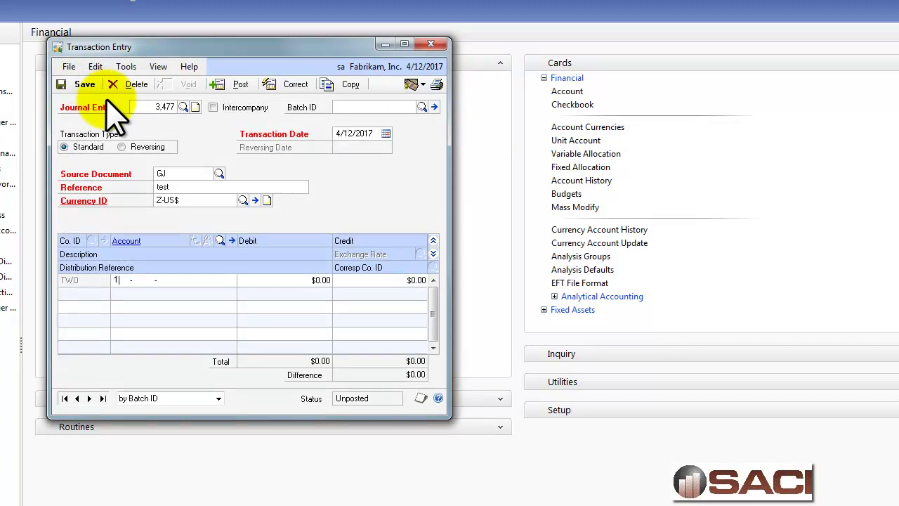
pyautogui.write('00 -9020 -00')
pyautogui.press('Tab')
pyautogui.write('35.00')
pyautogui.press('Tab')
pyautogui.press('Tab')
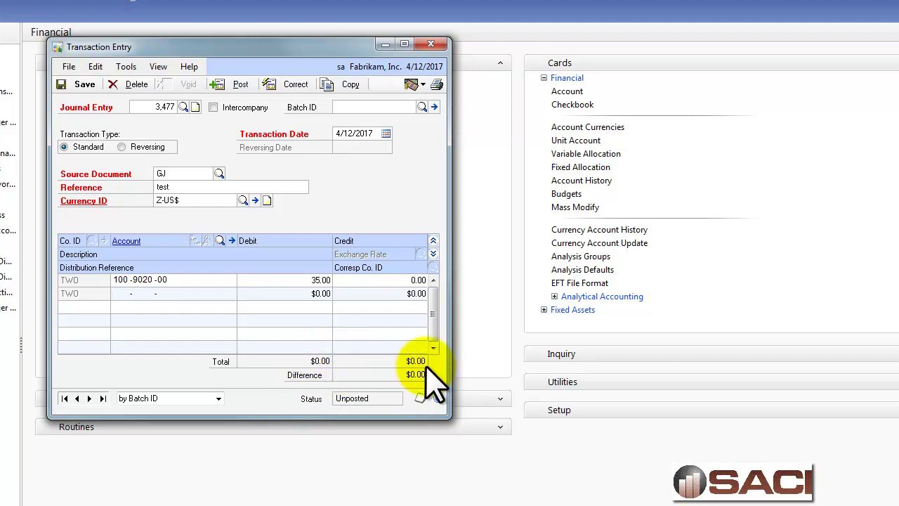
# Step: Post journal entry 3,477 and close the window without printing the General Posting Journal
pyautogui.click(234, 83)
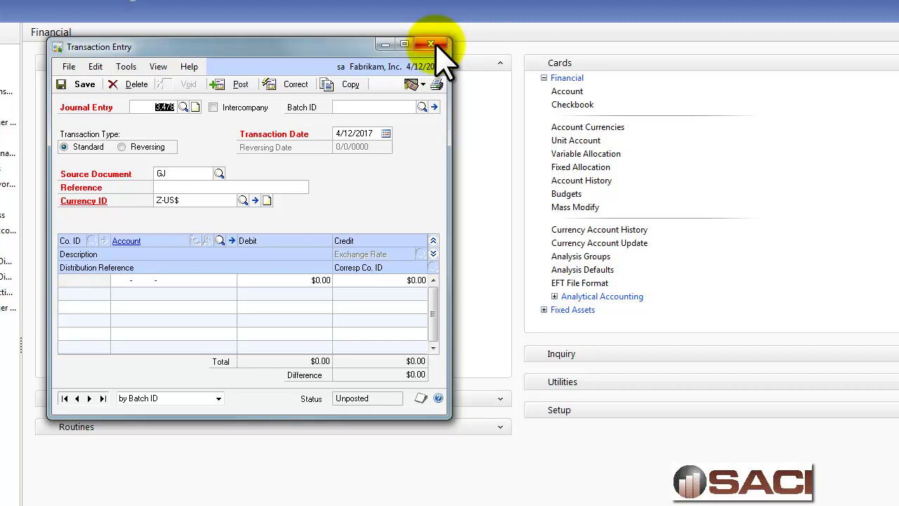
pyautogui.click(430, 44)
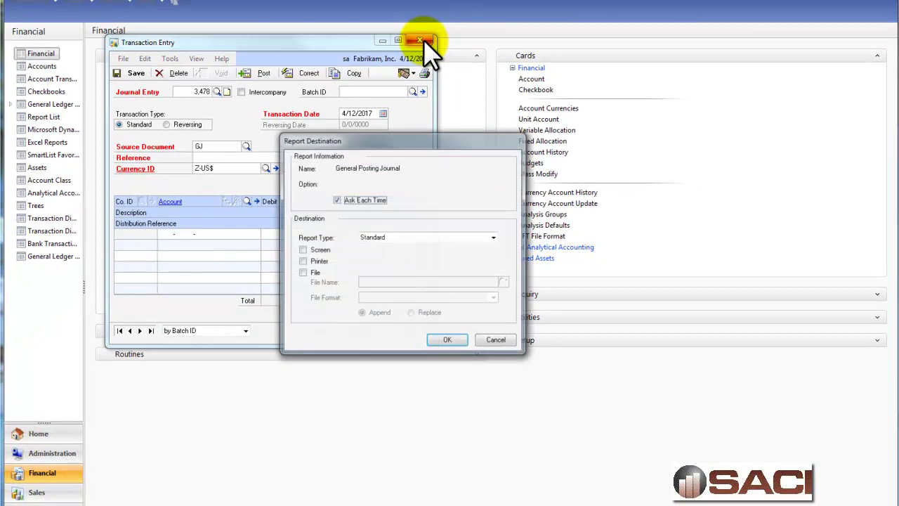
pyautogui.click(498, 340)
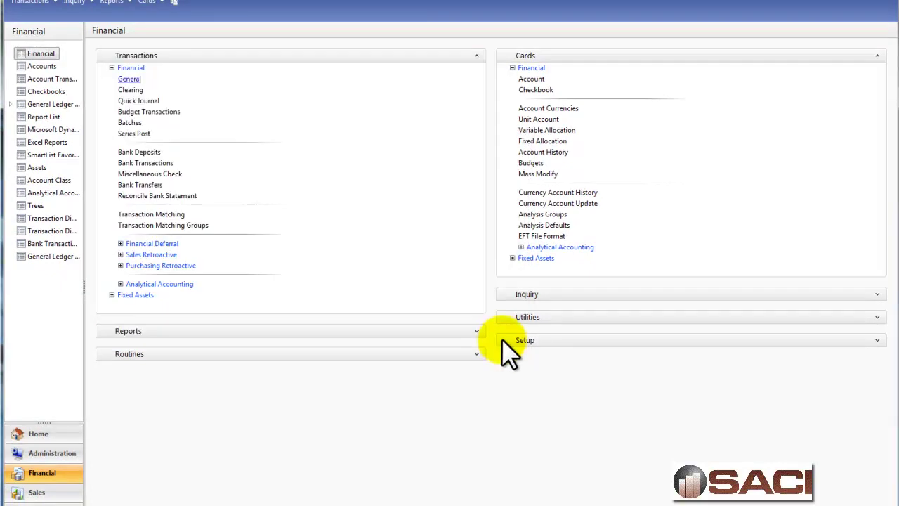